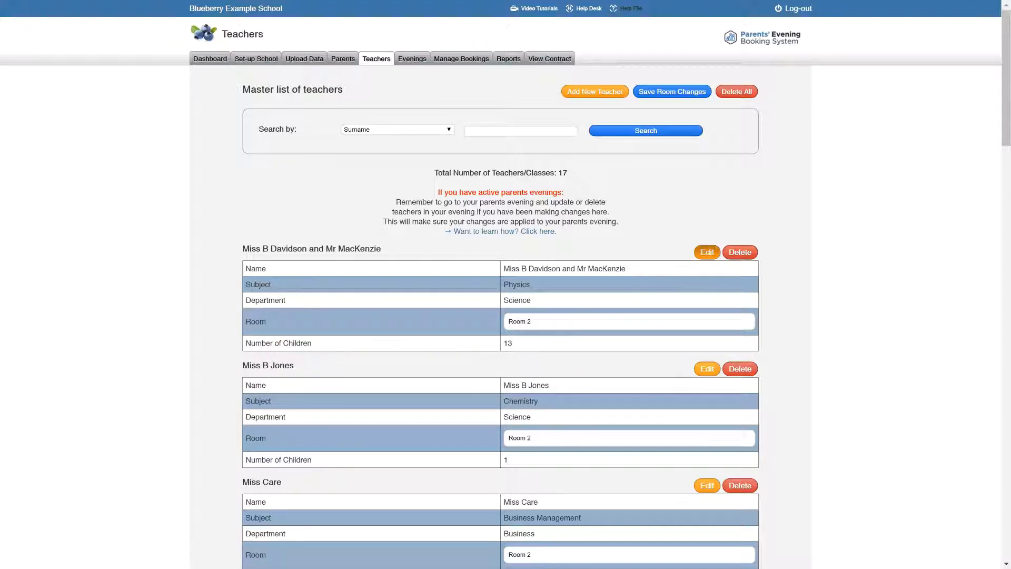
Open the Physics teacher's record for editing and select the first three linked children
left_click(707, 252)
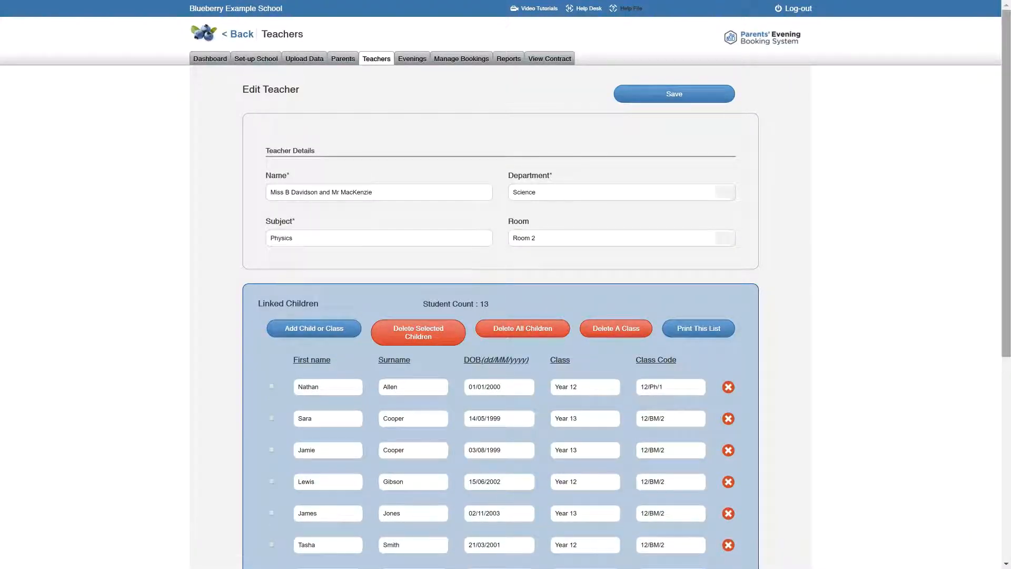
scroll(556, 329, "down", 1)
scroll(506, 285, "down", 4)
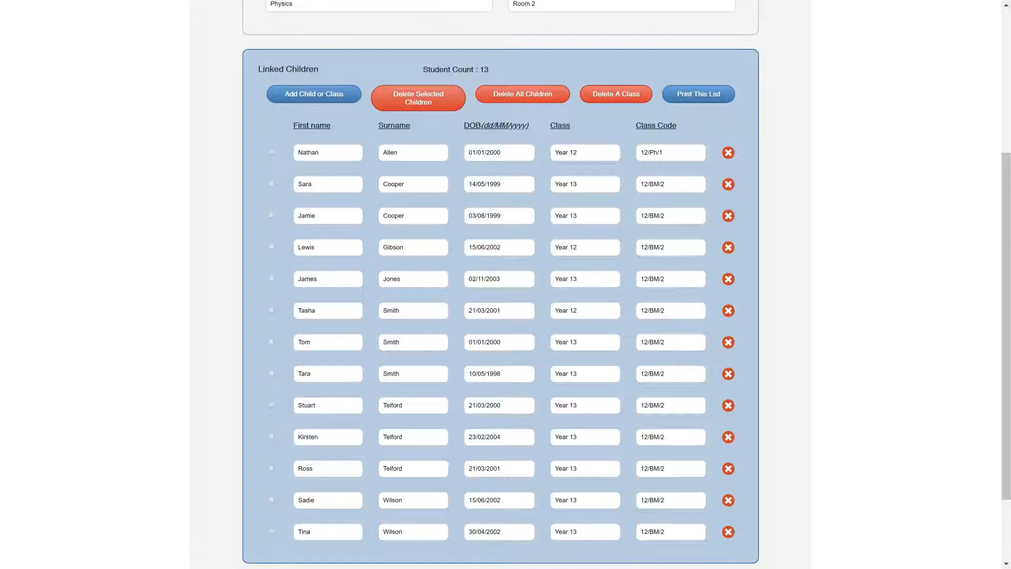
left_click(271, 184)
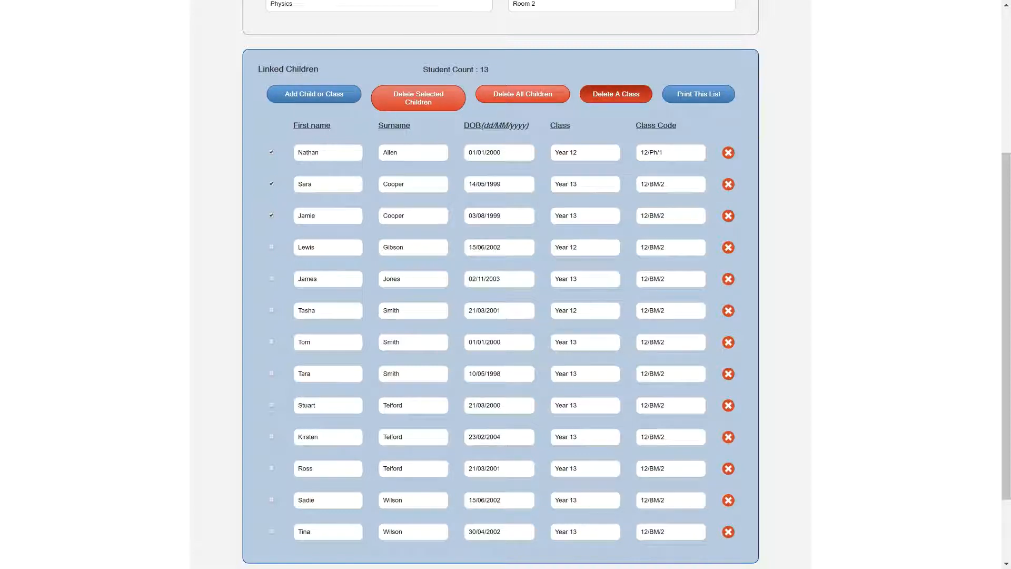
View the class codes available for removal from this teacher and the students in class 12/Ge/2, without removing anything
left_click(616, 94)
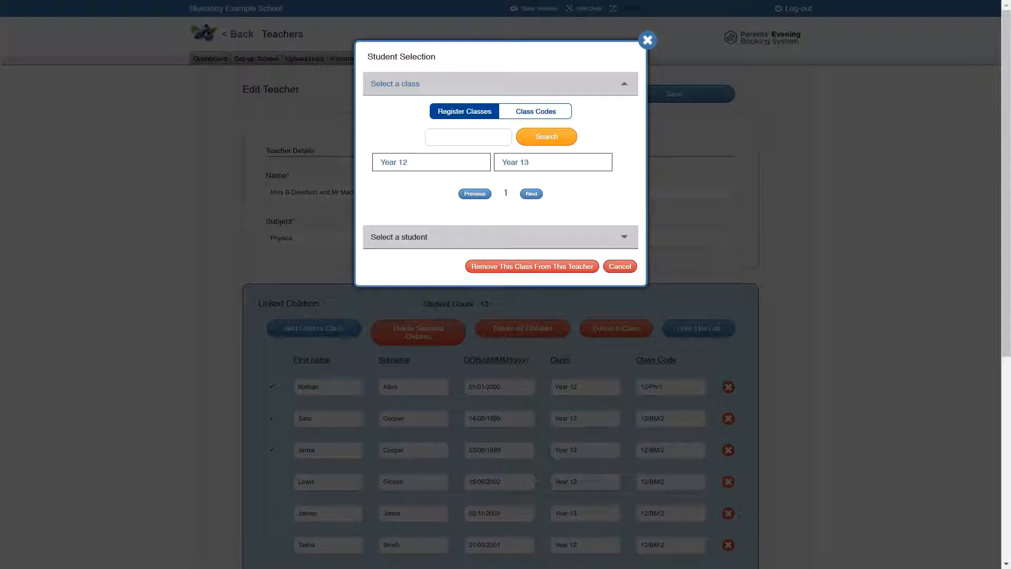
left_click(536, 111)
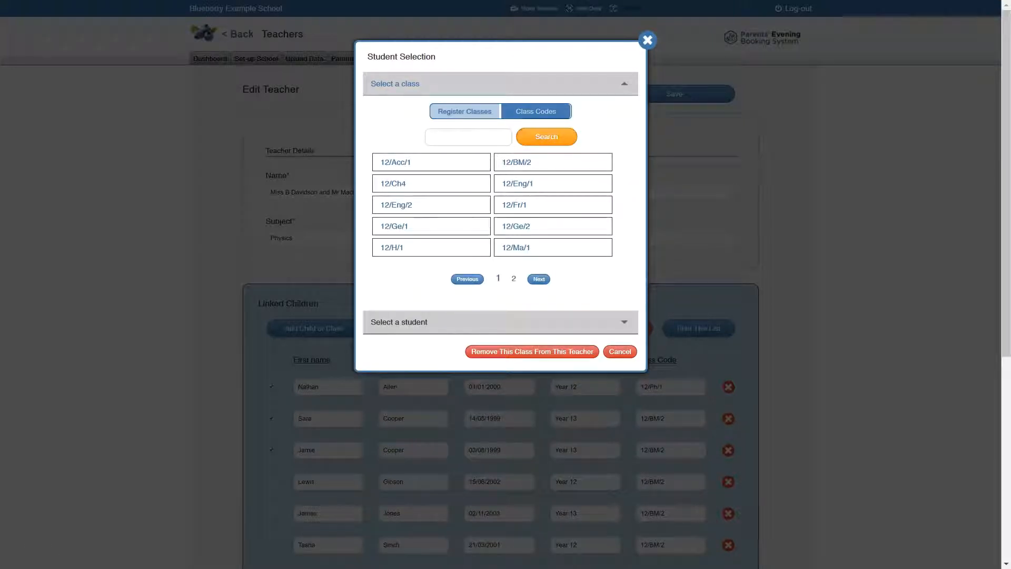
left_click(554, 162)
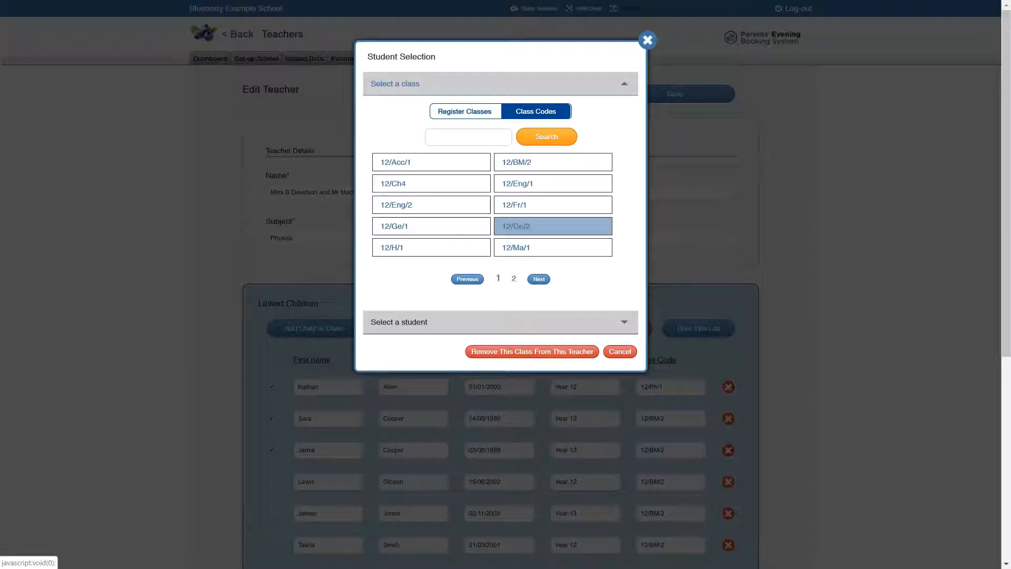
left_click(553, 226)
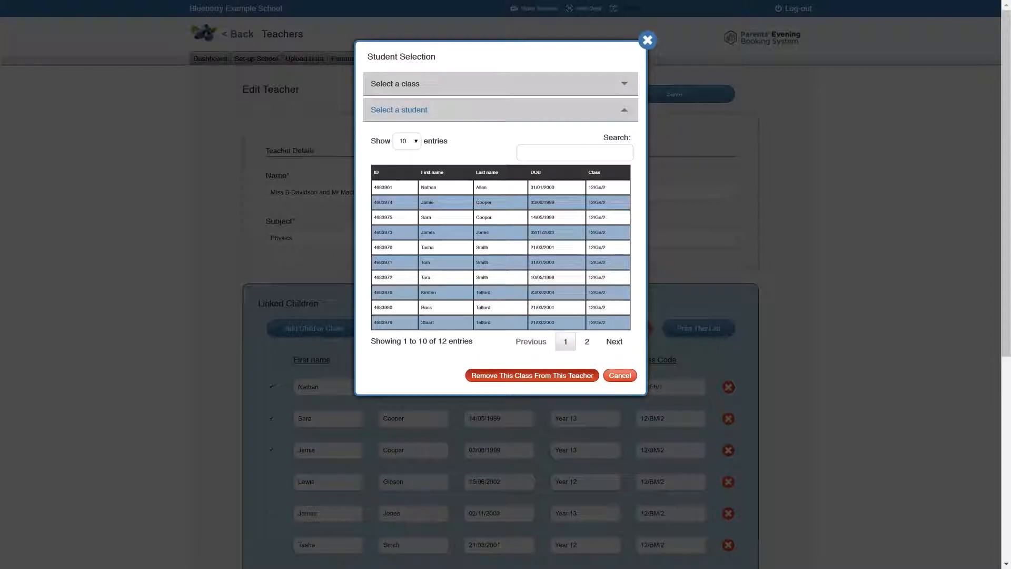
left_click(648, 40)
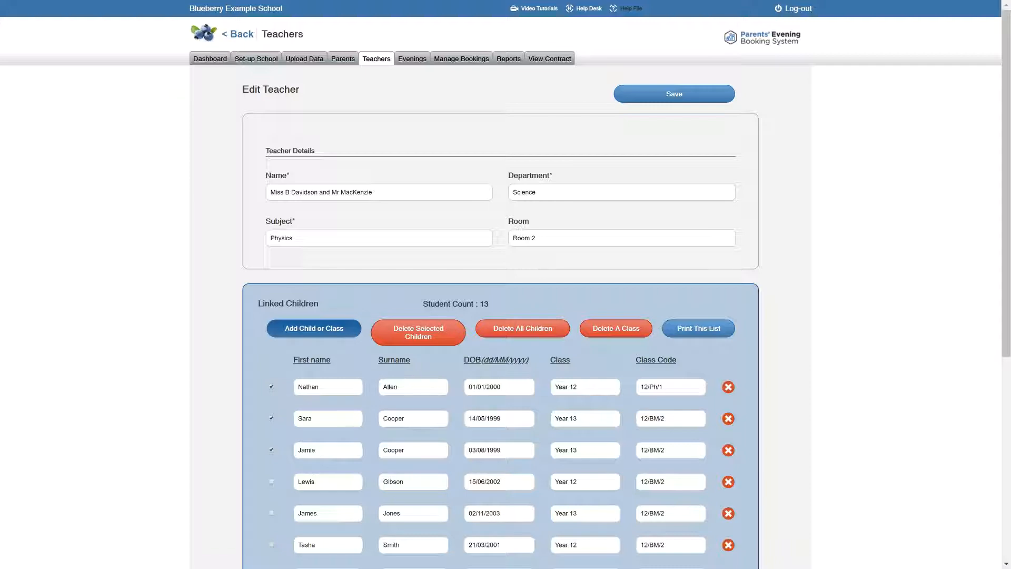
Try to add the class with code 12/BM/2 to this teacher's linked children
left_click(314, 329)
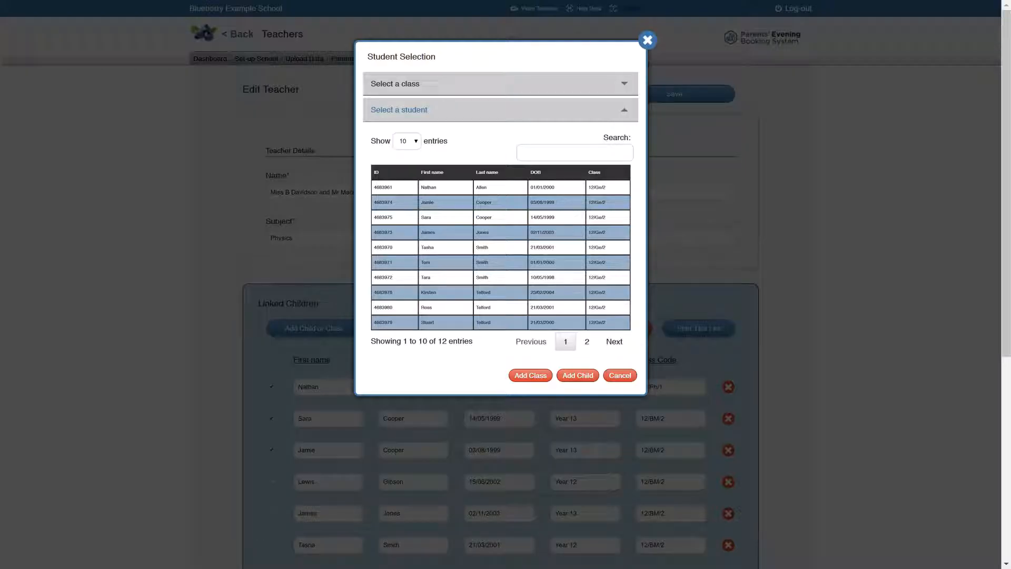
left_click(395, 84)
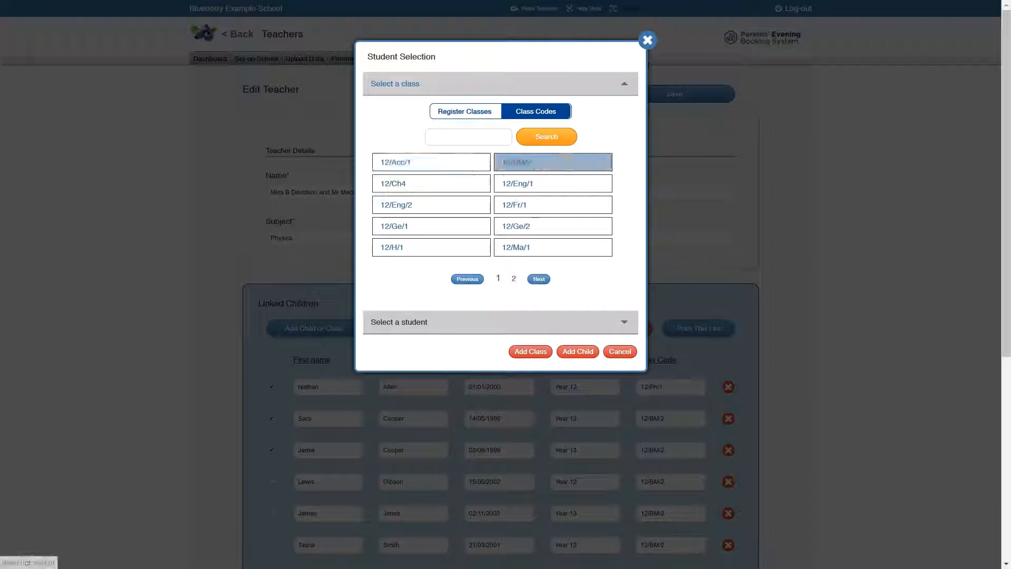
left_click(553, 159)
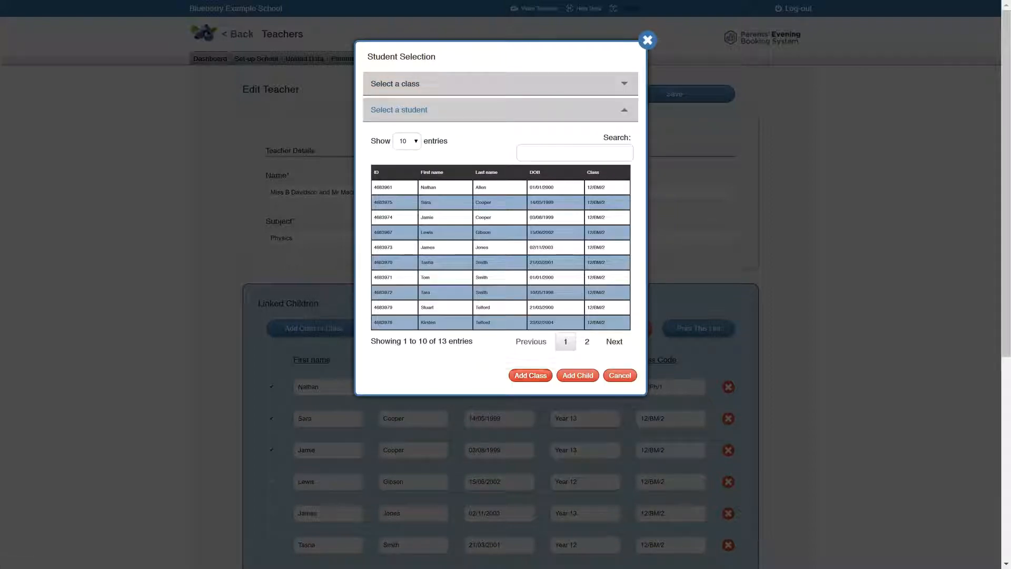
left_click(530, 375)
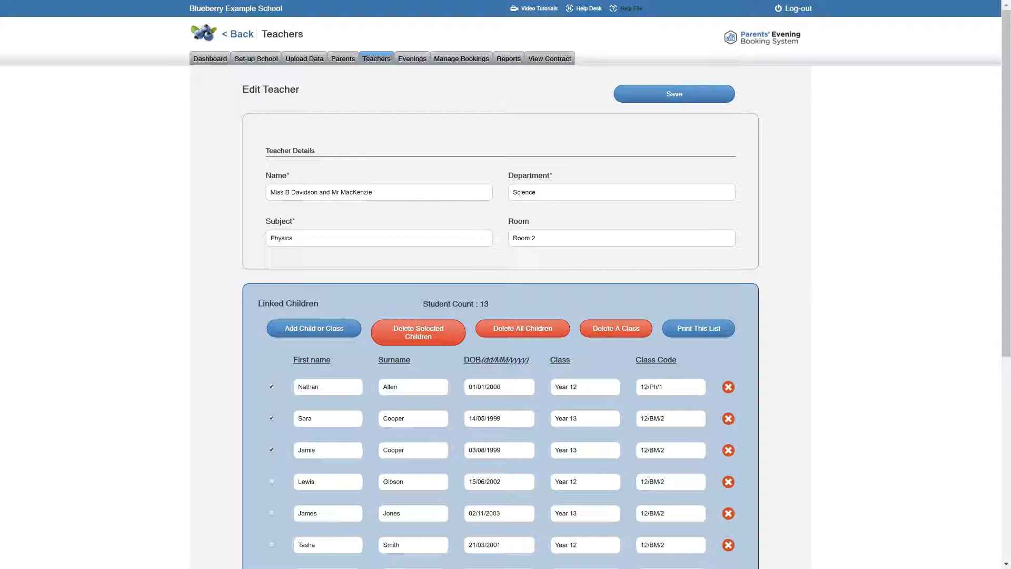
Return to the master list of teachers and read the reminder about updating active parents' evenings
left_click(376, 59)
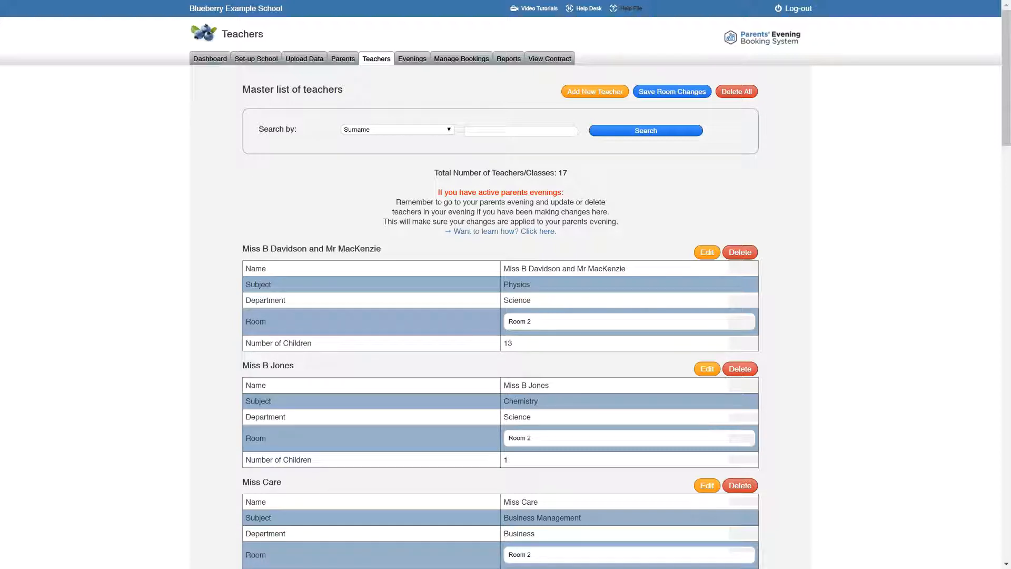
left_click_drag(431, 201, 606, 202)
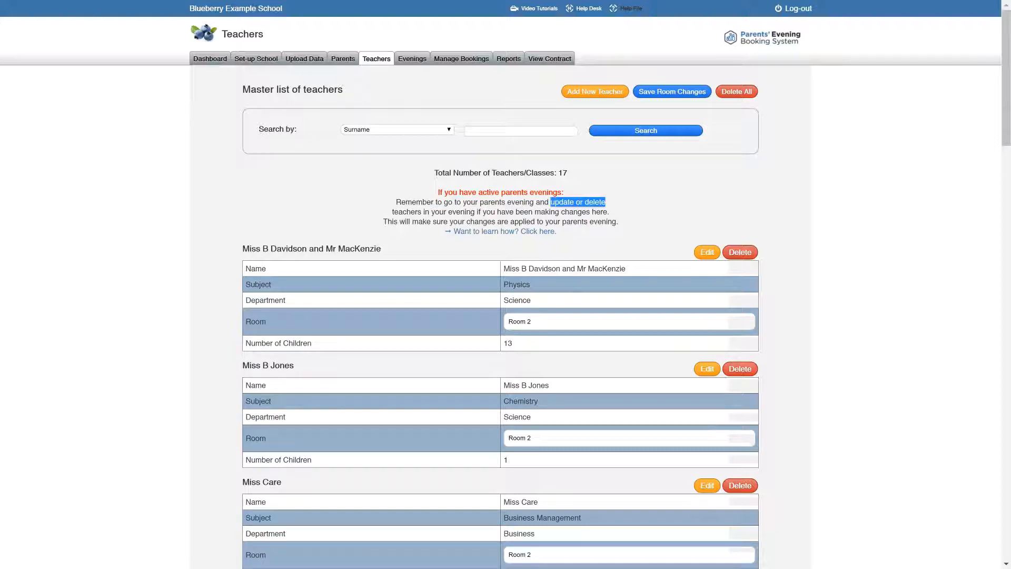
left_click(605, 202)
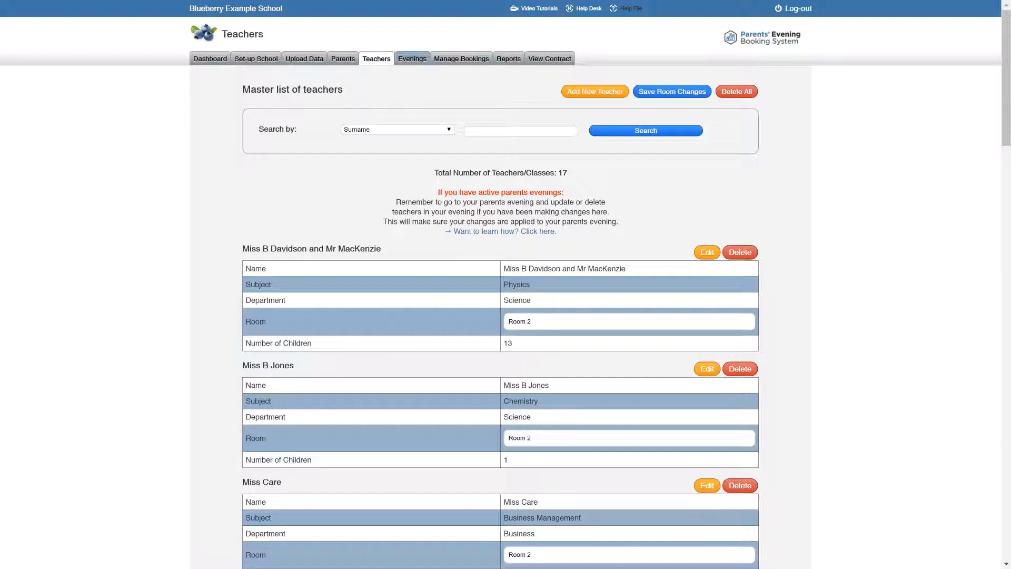
Open the teacher management page for the Example Parents' Evening in the Autumn Term group
left_click(411, 58)
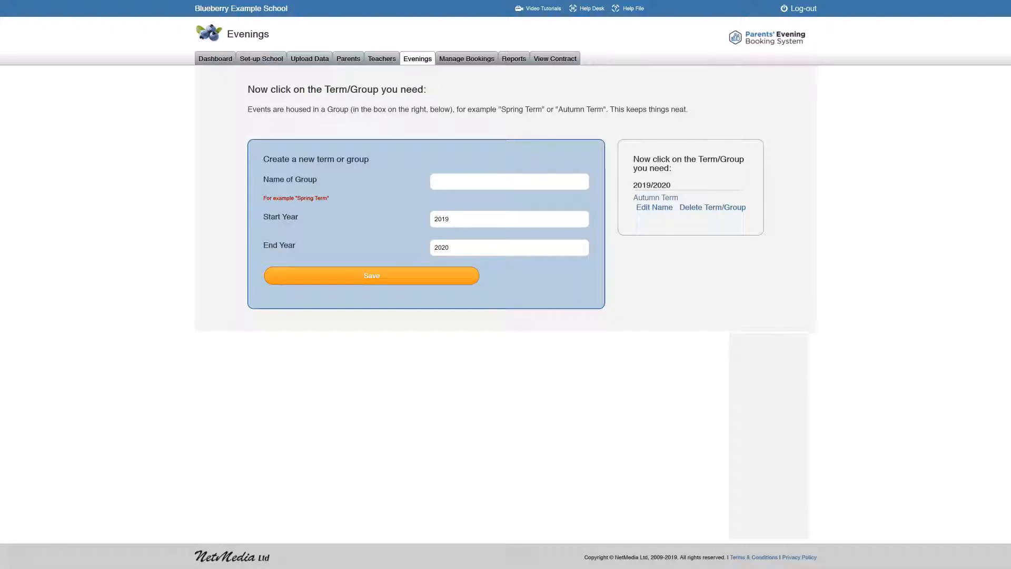
left_click(656, 198)
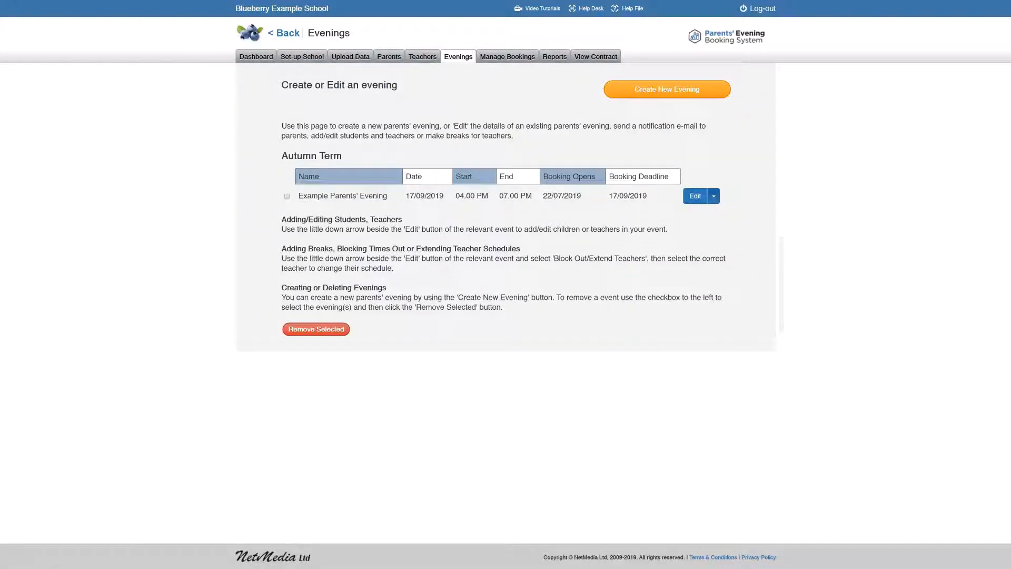
left_click(714, 196)
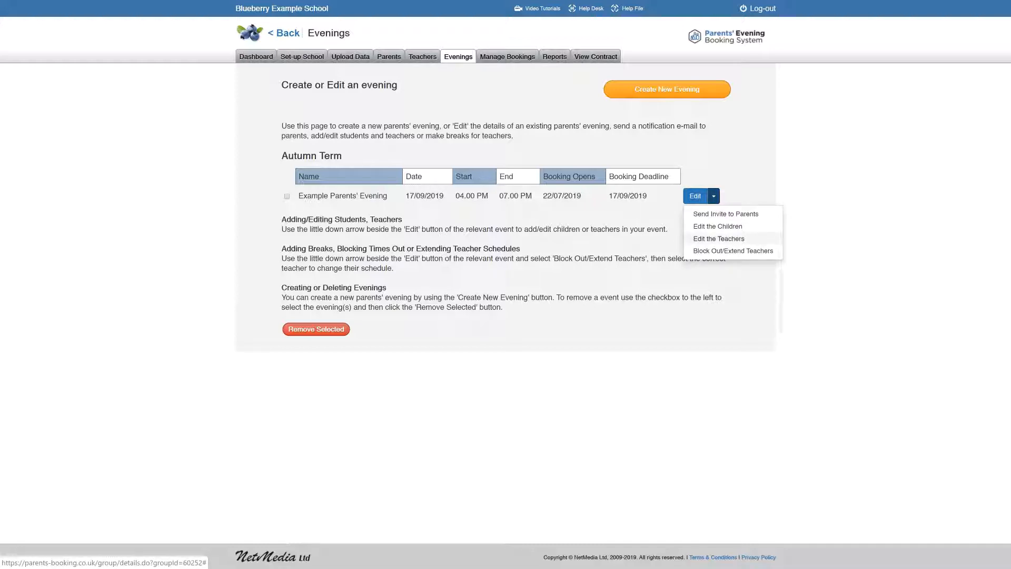
left_click(719, 239)
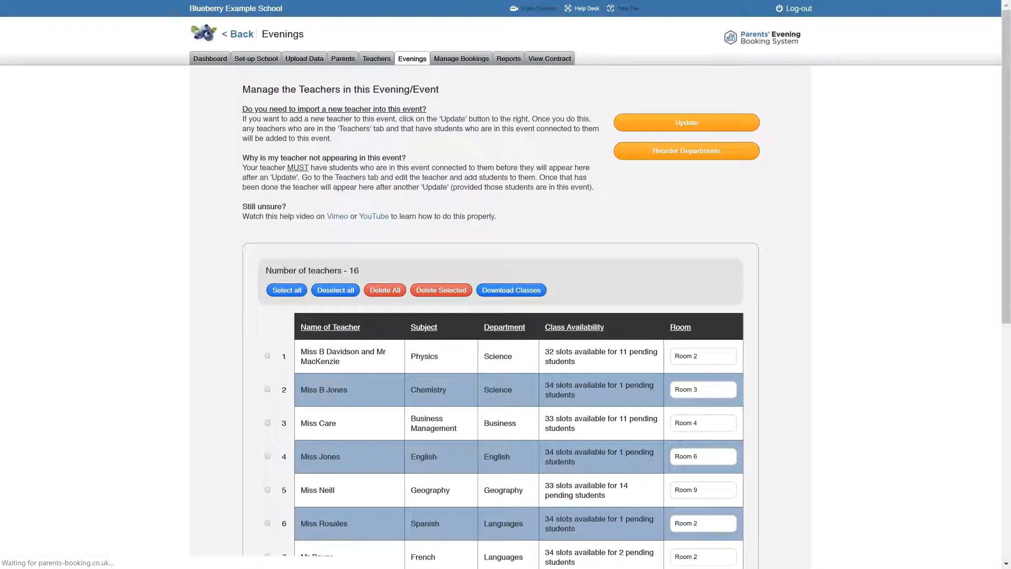
Update the evening's teachers, adding all teachers not yet in the evening after checking the deleted teachers
left_click_drag(1007, 158, 1006, 181)
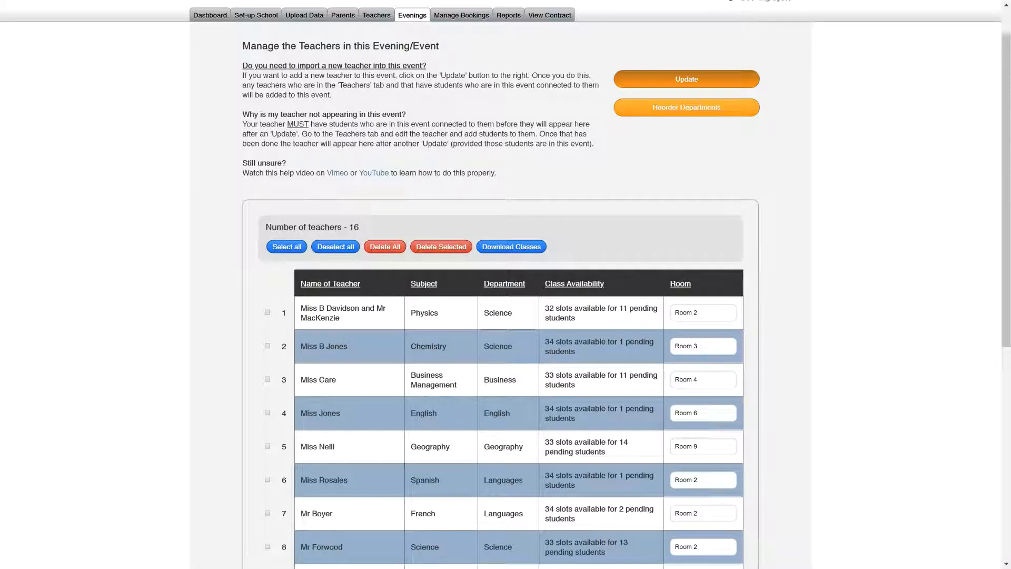
left_click(686, 79)
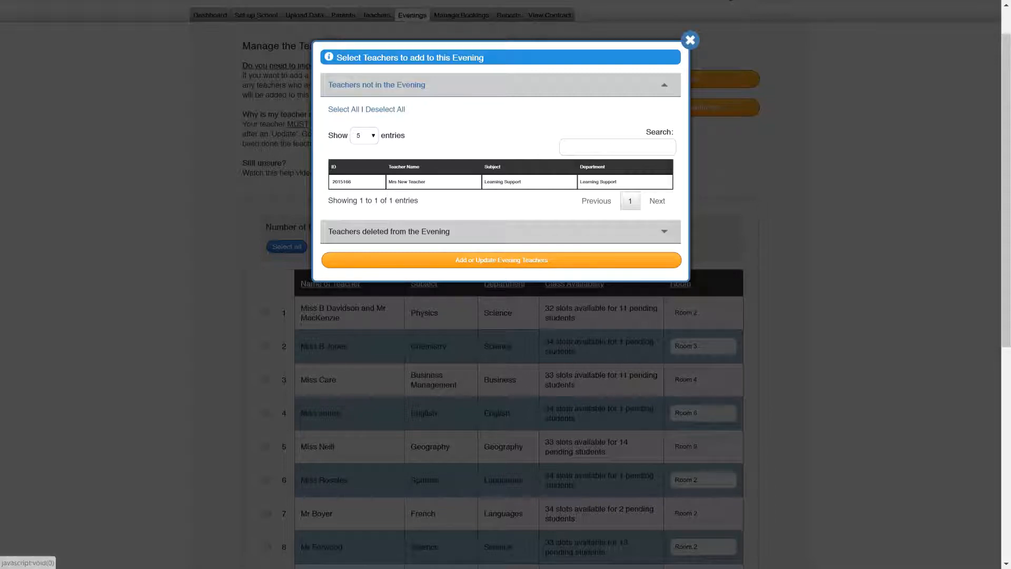
left_click(344, 110)
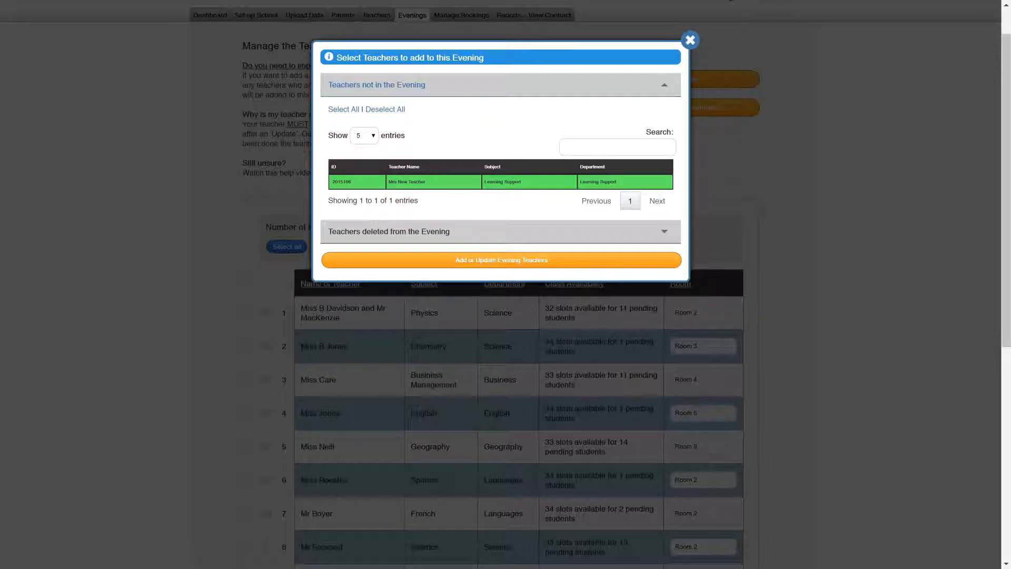
left_click(389, 232)
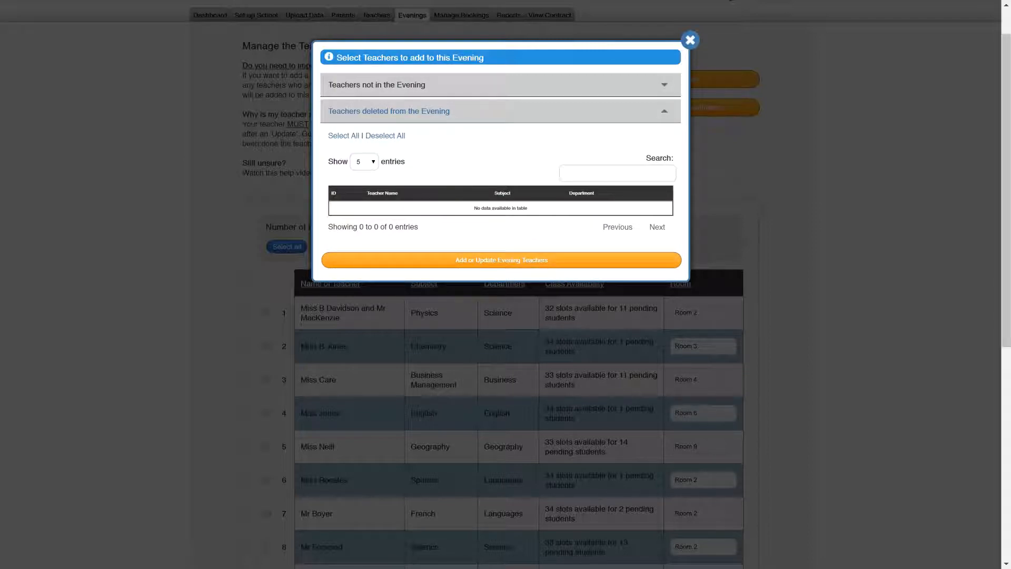
left_click(377, 85)
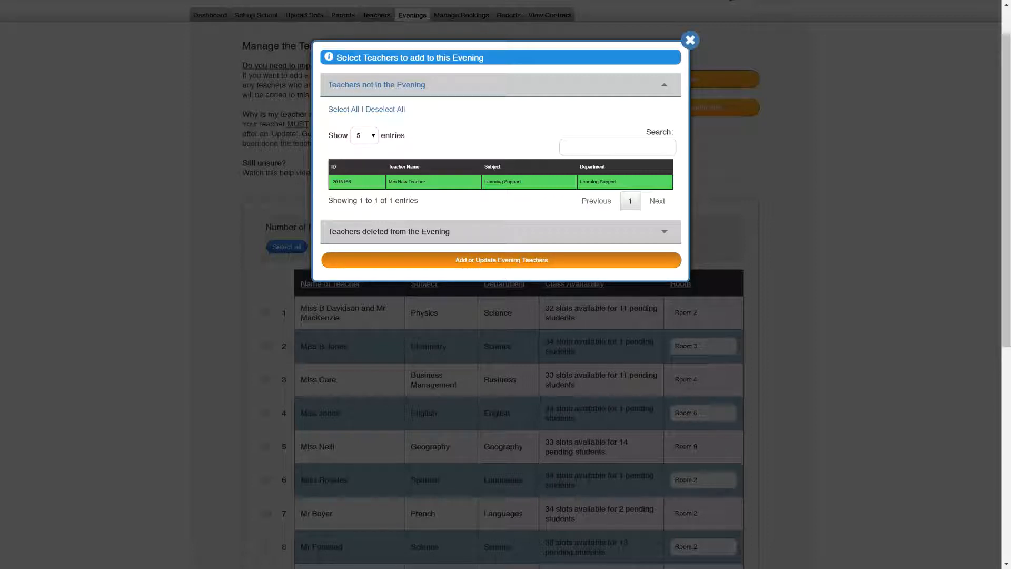
left_click(502, 260)
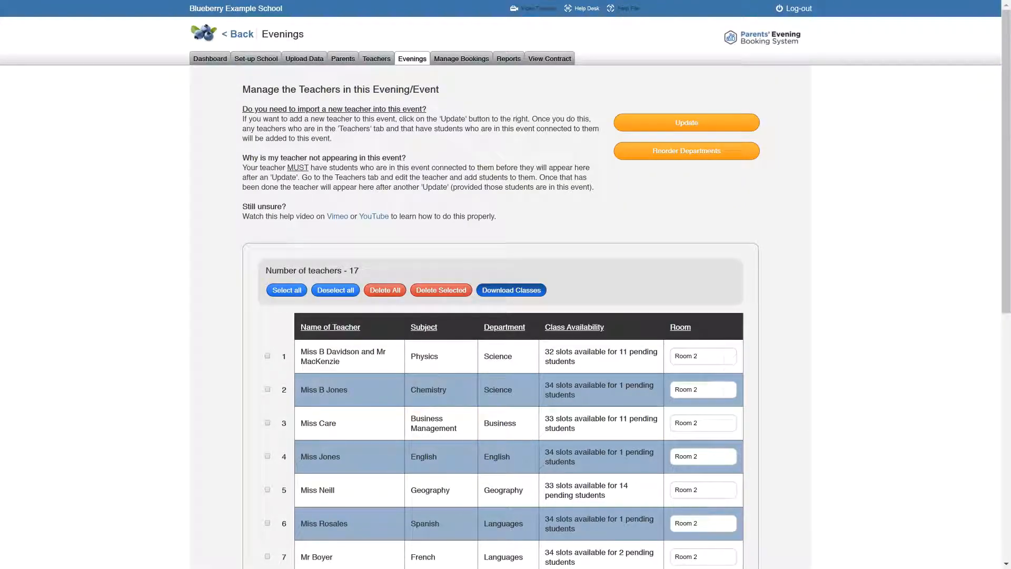
Check whether any teachers are still missing from the evening, and review the updated teacher list
left_click(687, 122)
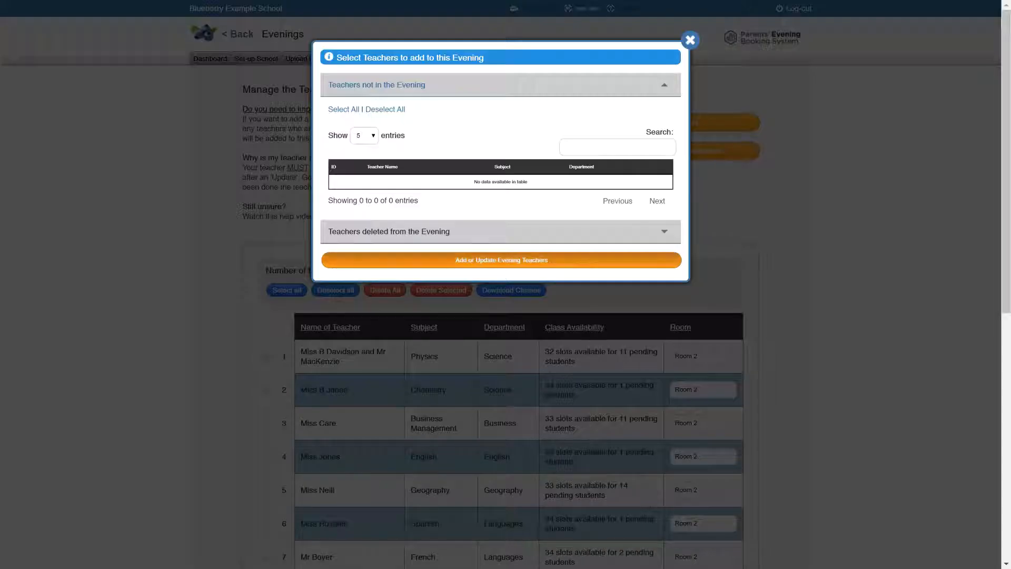
left_click(690, 40)
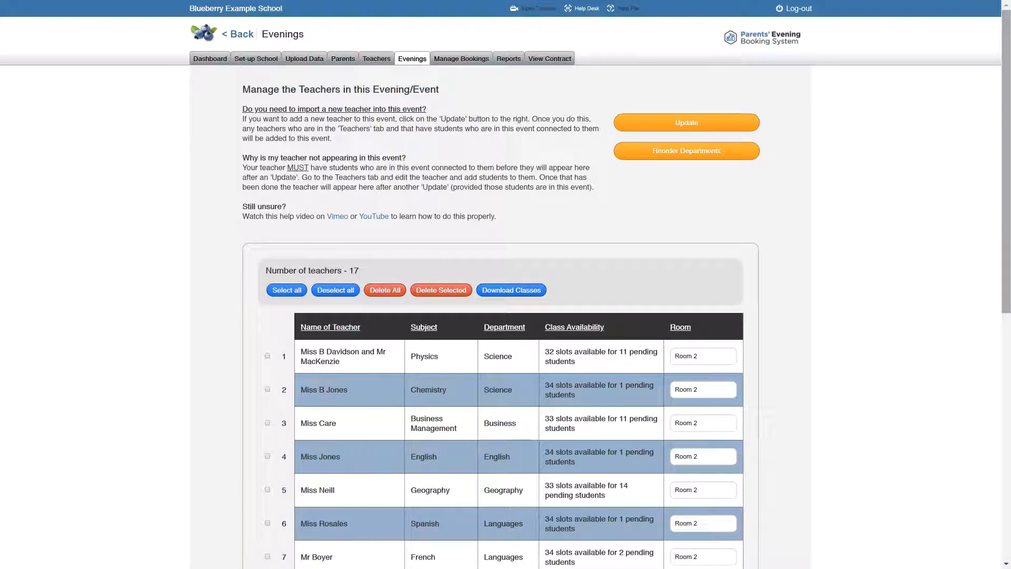
scroll(506, 284, "down", 4)
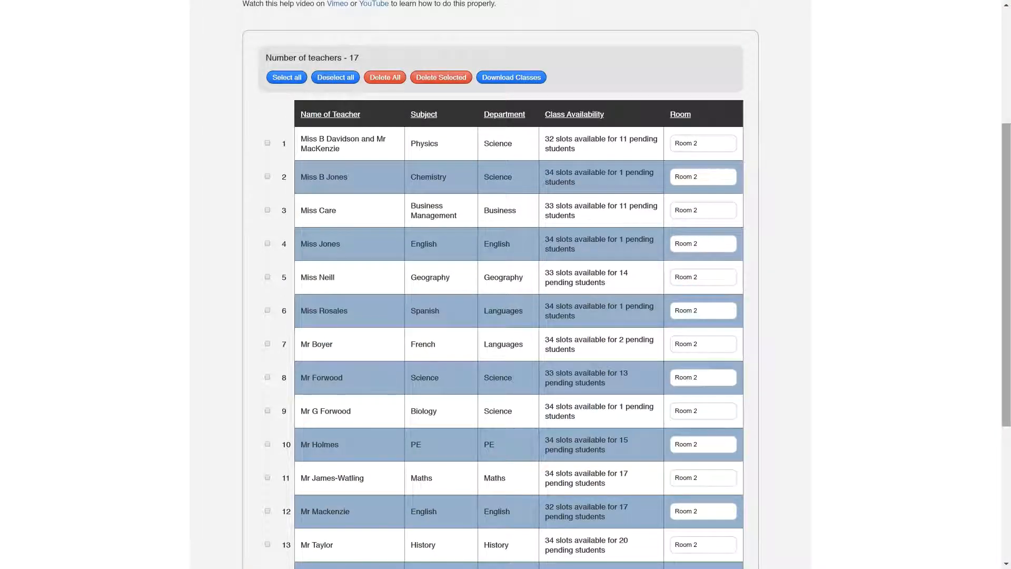
scroll(505, 285, "up", 4)
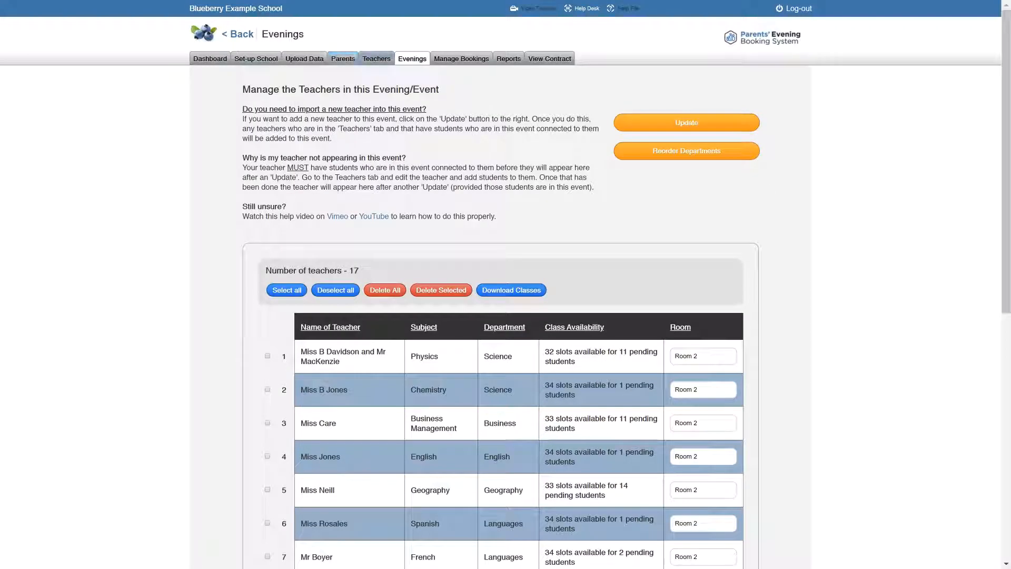
Select the fourth and fifth teachers, for English and Geography, in the evening's teacher list
scroll(506, 285, "down", 5)
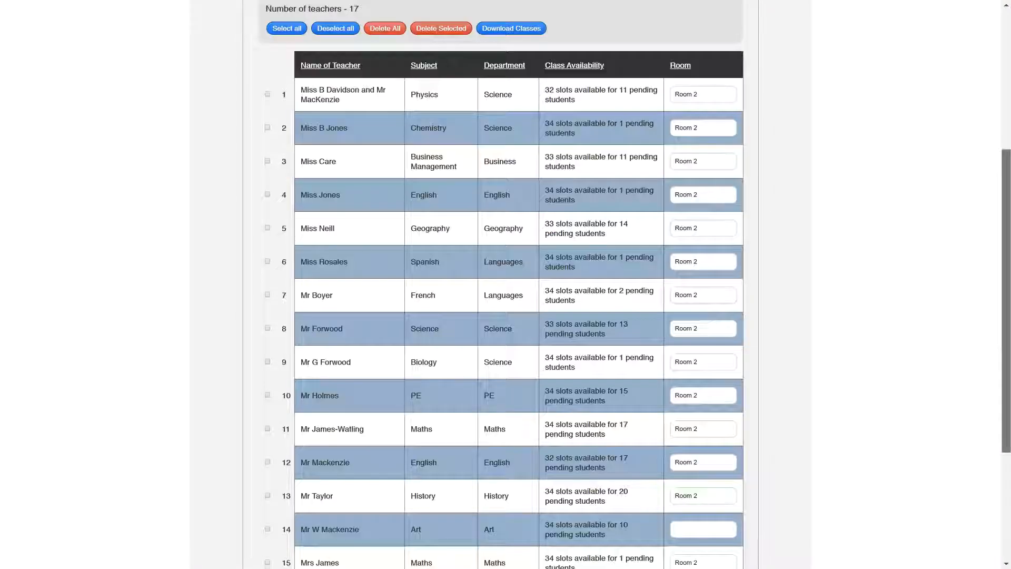
left_click_drag(1006, 298, 1007, 296)
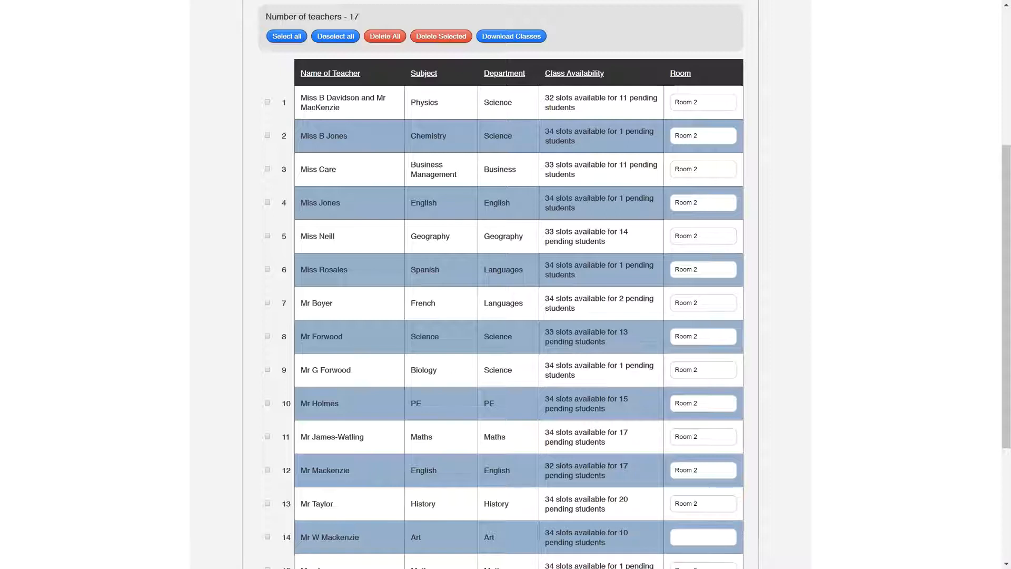
left_click(267, 203)
left_click(268, 236)
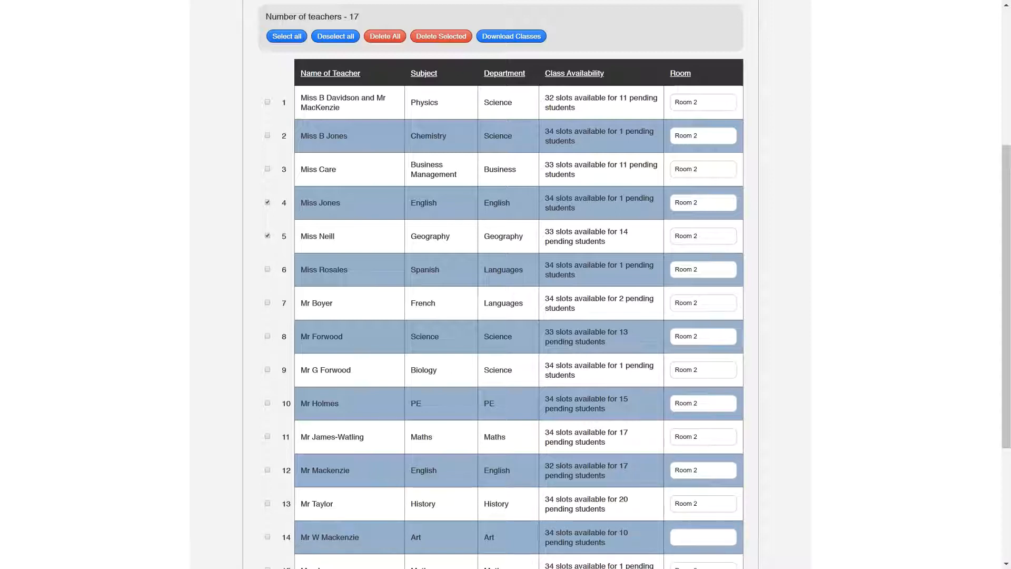